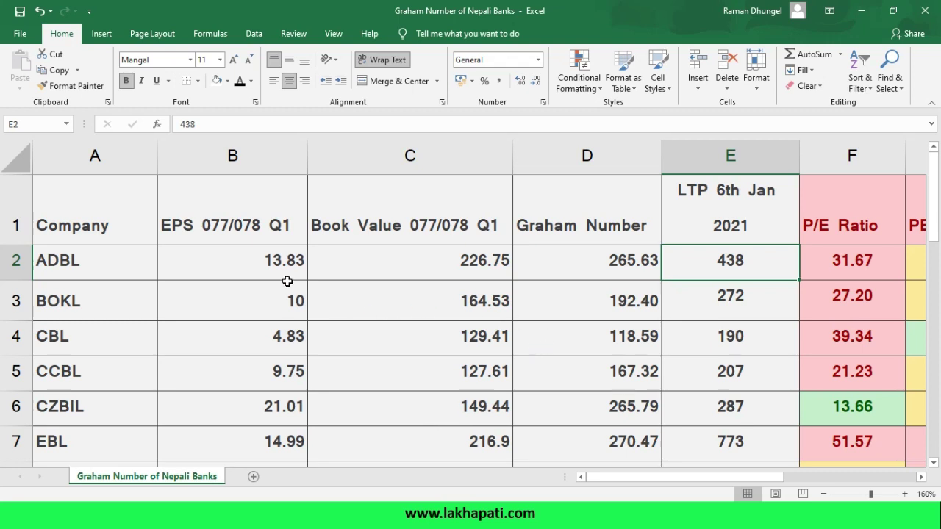
- Inspect the formulas and values in ADBL's Graham Number, LTP and P/E Ratio cells (D2, E2 and F2)
click(613, 262)
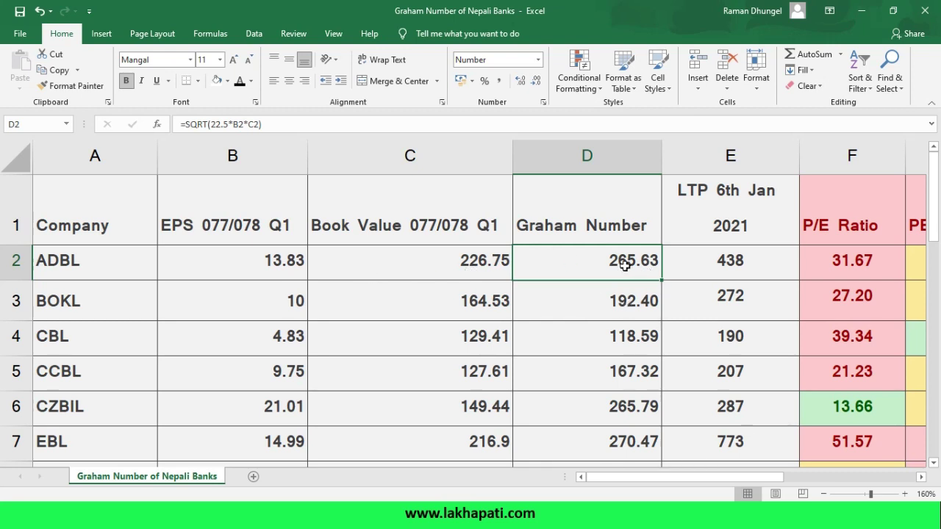
click(732, 264)
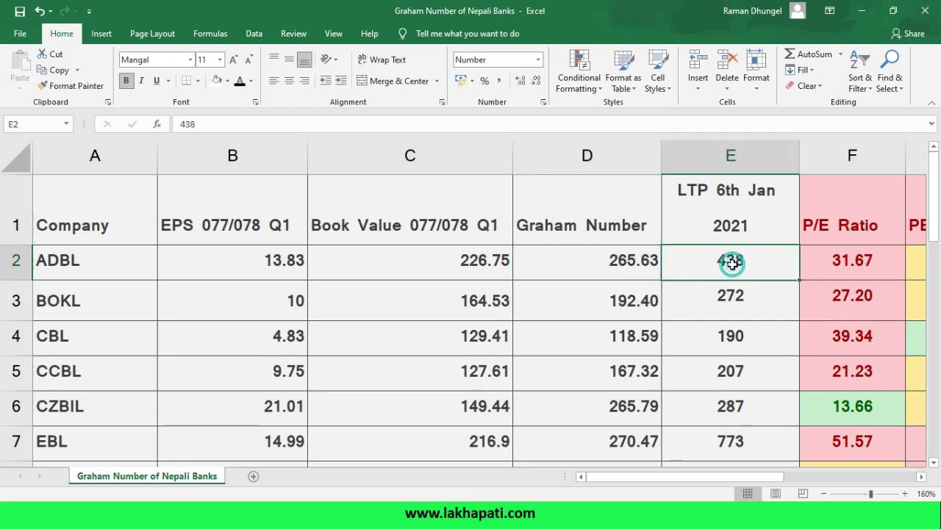
click(821, 268)
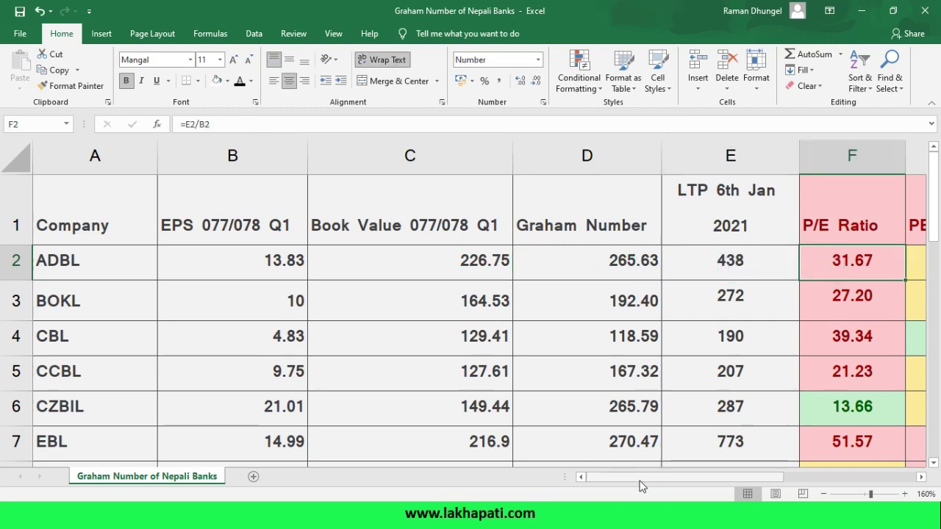
scroll(658, 480, right, 2)
scroll(658, 481, left, 2)
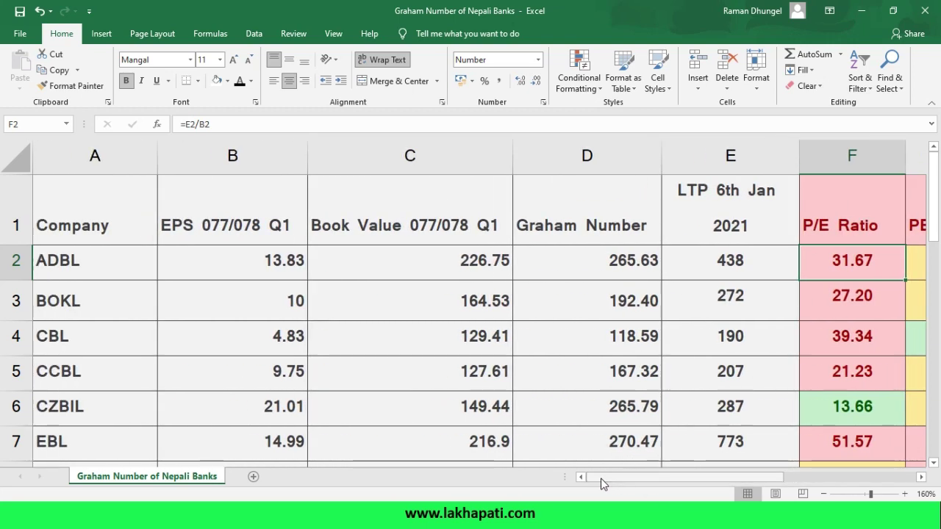
- Sort the bank table by P/E Ratio from smallest to largest, expanding the selection to the neighbouring columns
click(842, 151)
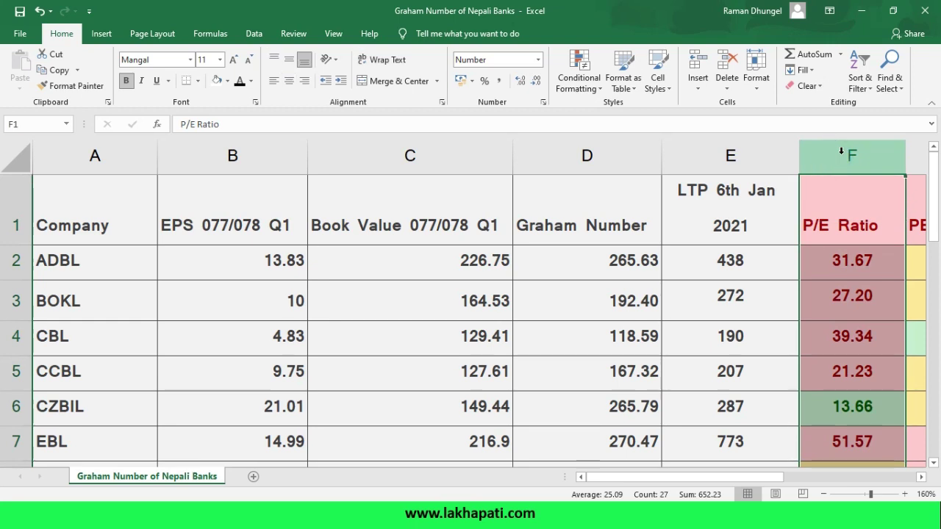
click(859, 74)
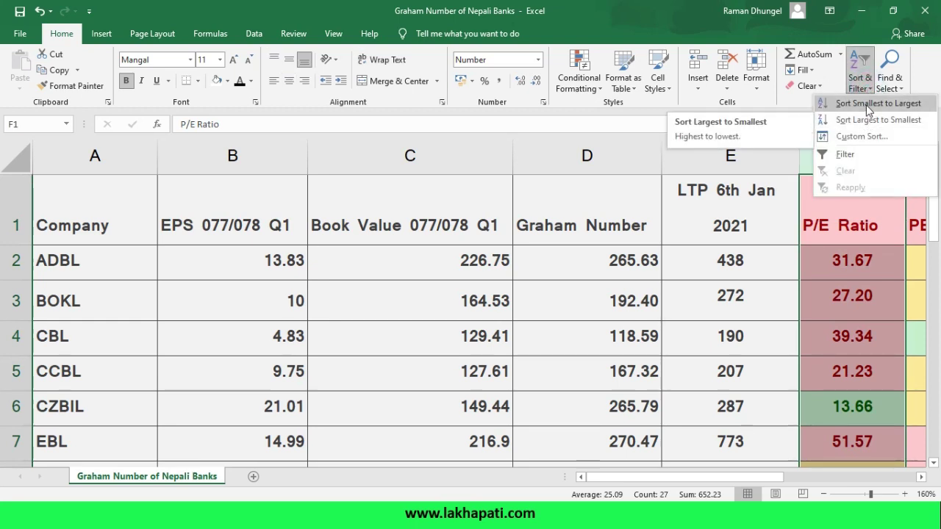
click(867, 104)
click(567, 270)
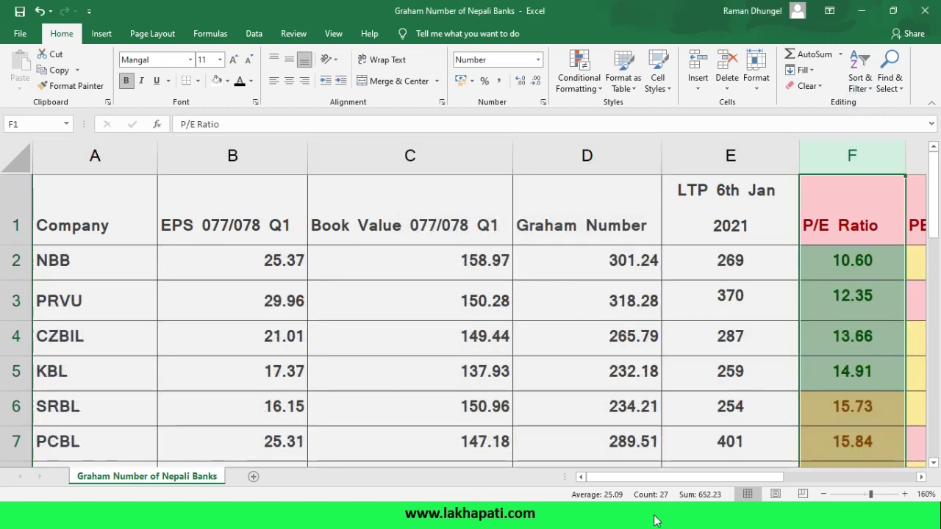
- Sort the bank table by the PBV column from smallest to largest, expanding the selection to the neighbouring columns
mouse_move(626, 484)
mouse_down()
mouse_move(653, 491)
mouse_move(622, 492)
mouse_up()
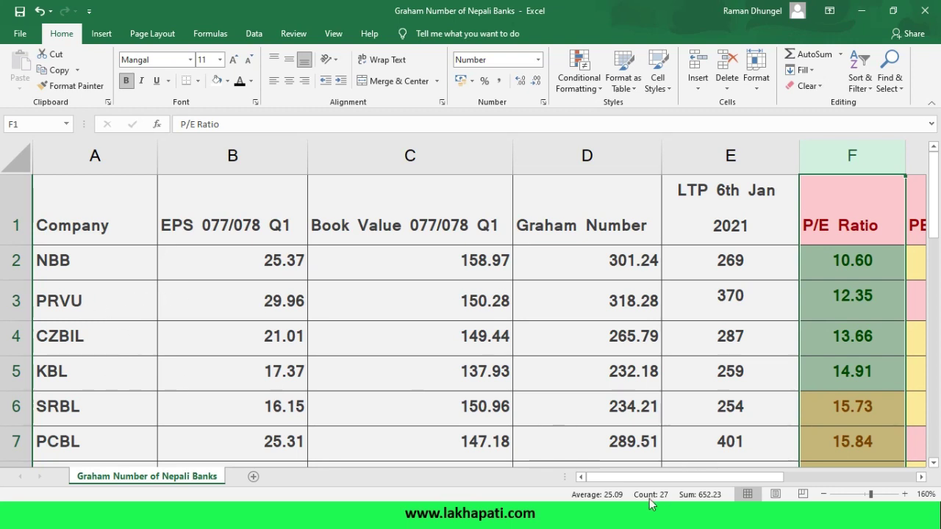
drag(625, 481, 657, 486)
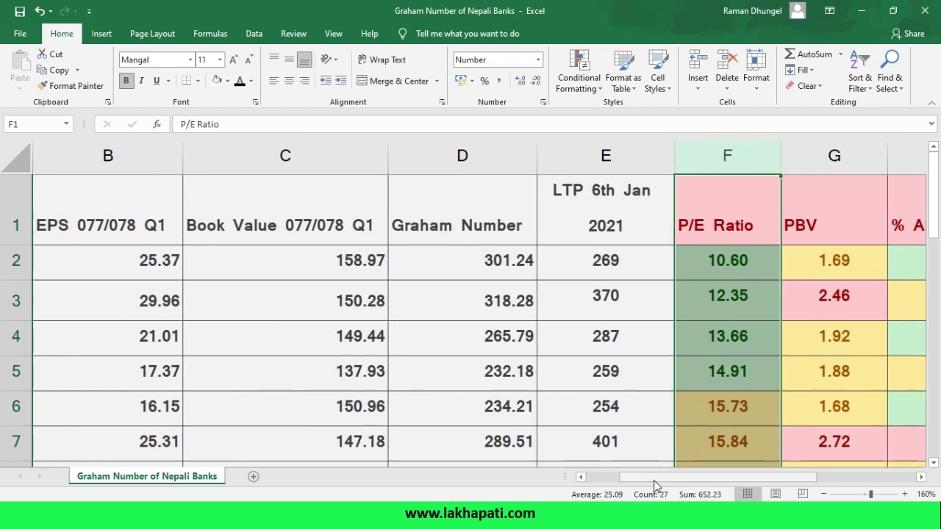
click(792, 155)
click(859, 80)
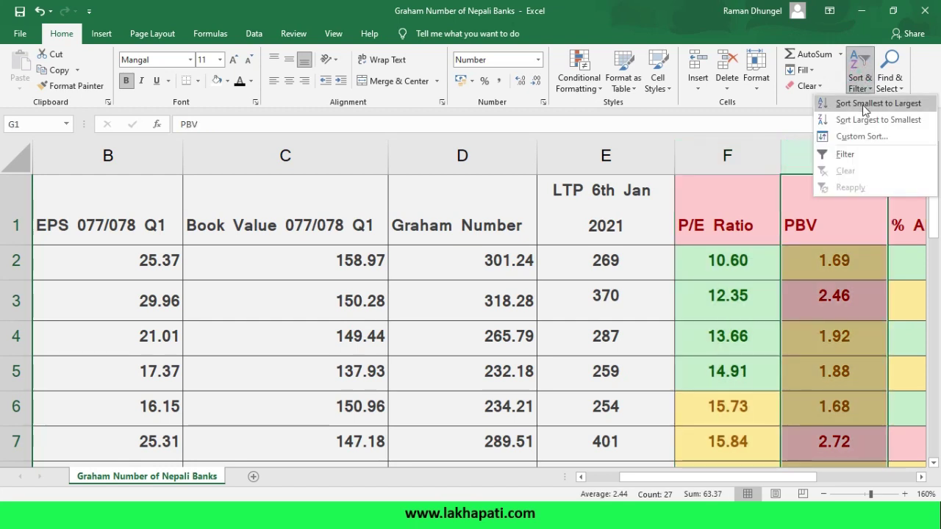
click(864, 104)
click(576, 273)
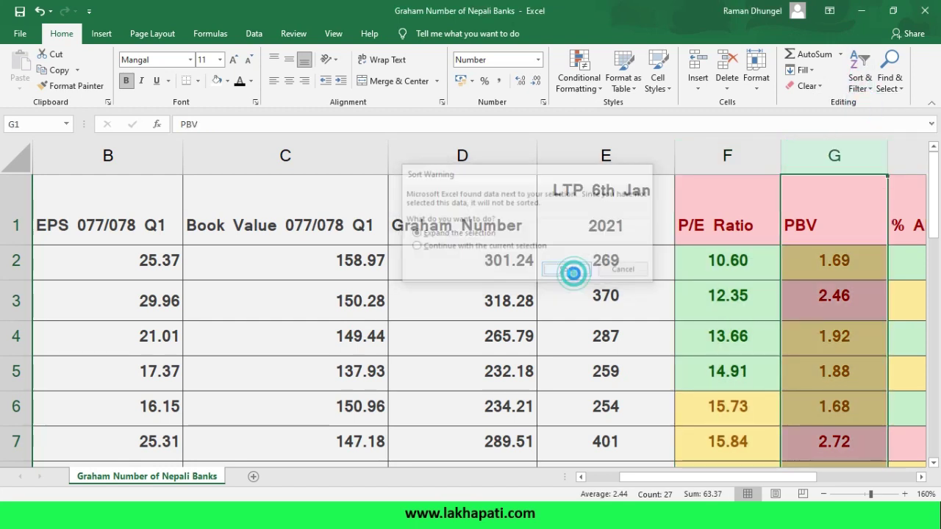
- Examine the lowest PBV values in rows 2 to 4 and match them to their company names
click(836, 332)
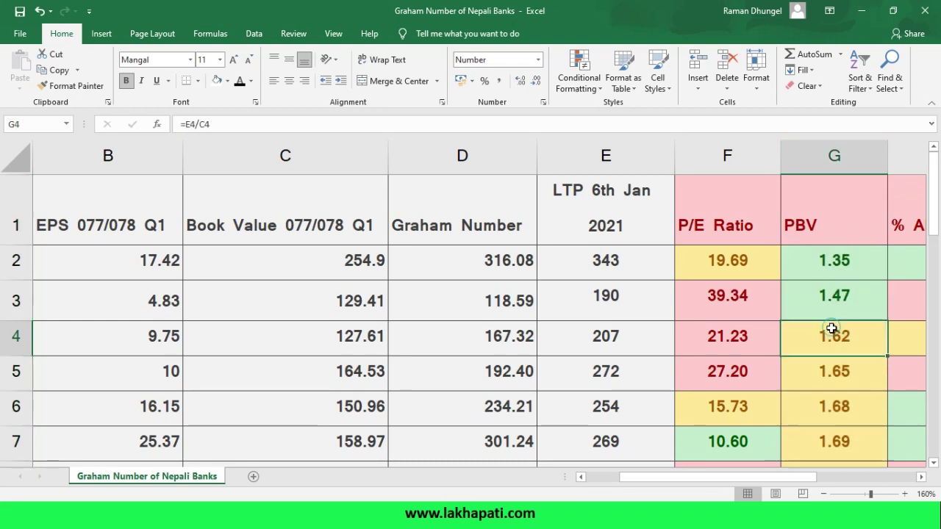
click(829, 290)
click(830, 264)
drag(771, 479, 711, 478)
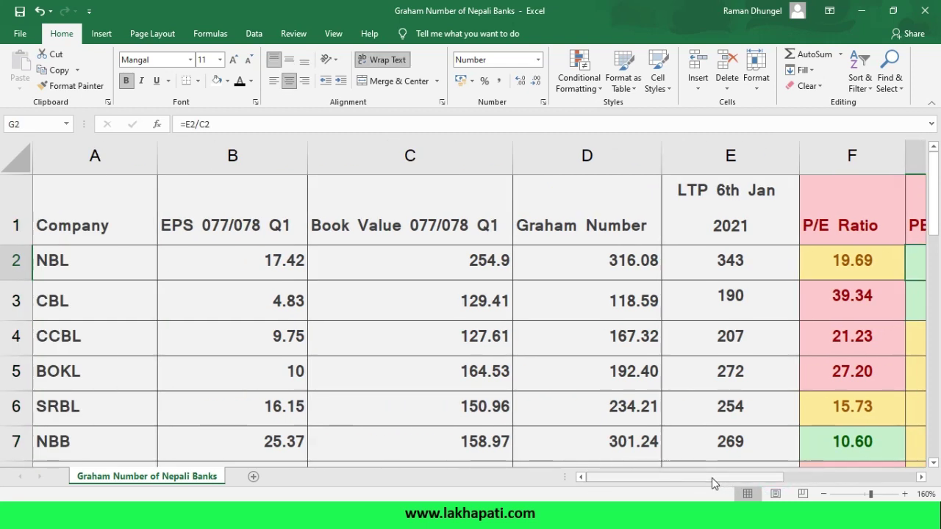
drag(700, 485, 733, 483)
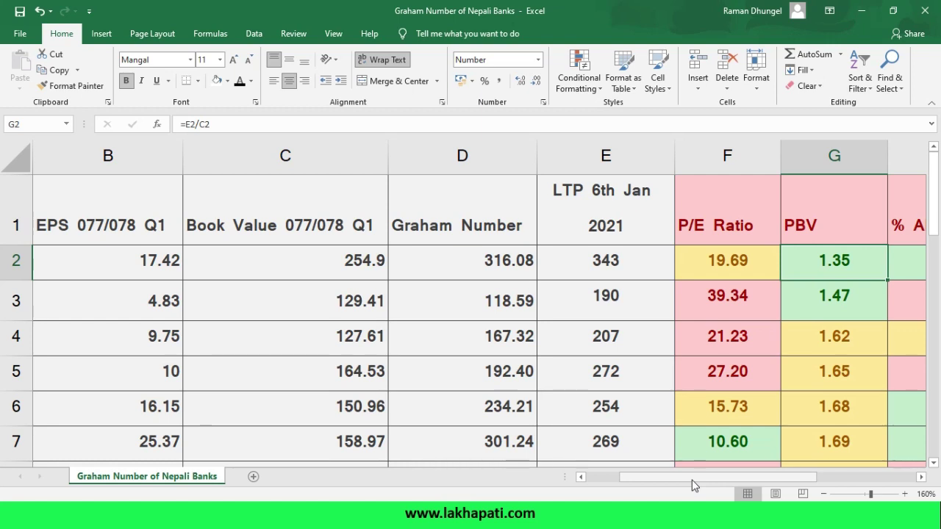
- Sort the bank table by % Above Graham Number from largest to smallest, expanding the selection to the neighbouring columns
drag(691, 483, 759, 483)
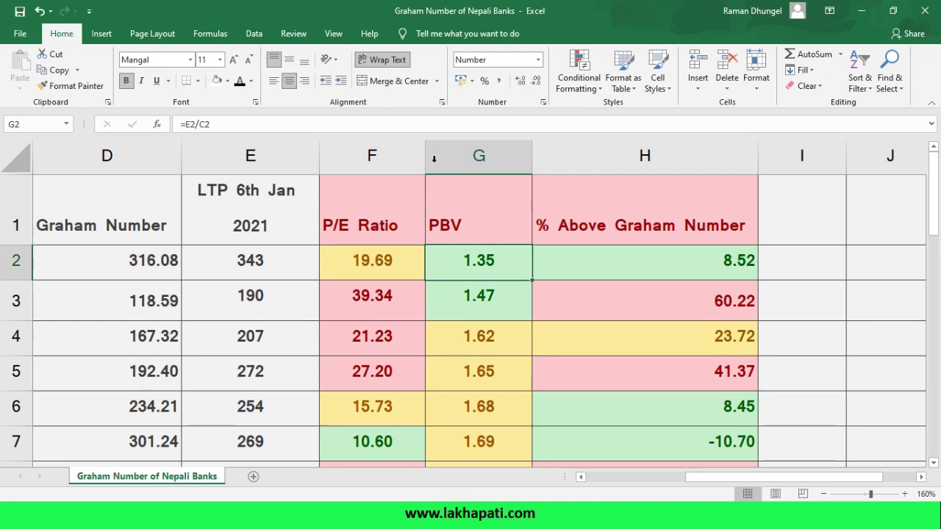
click(605, 156)
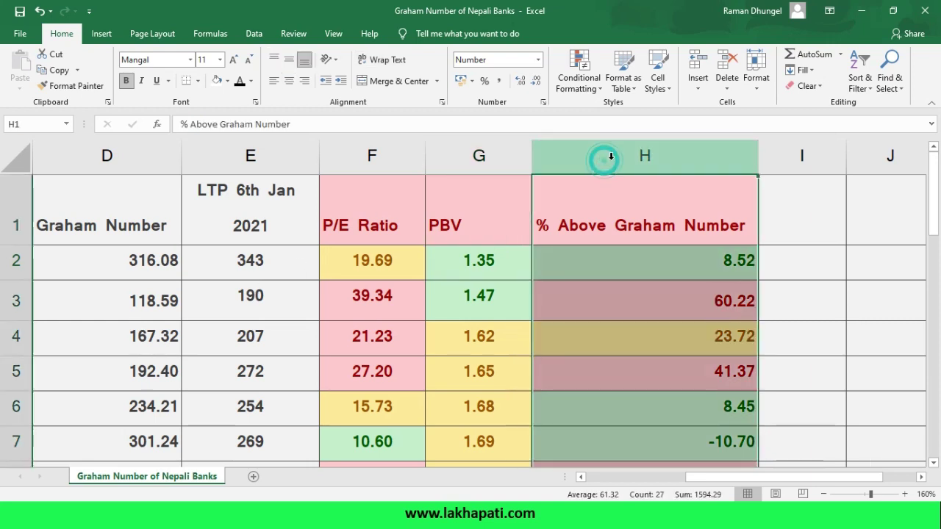
click(868, 81)
click(864, 119)
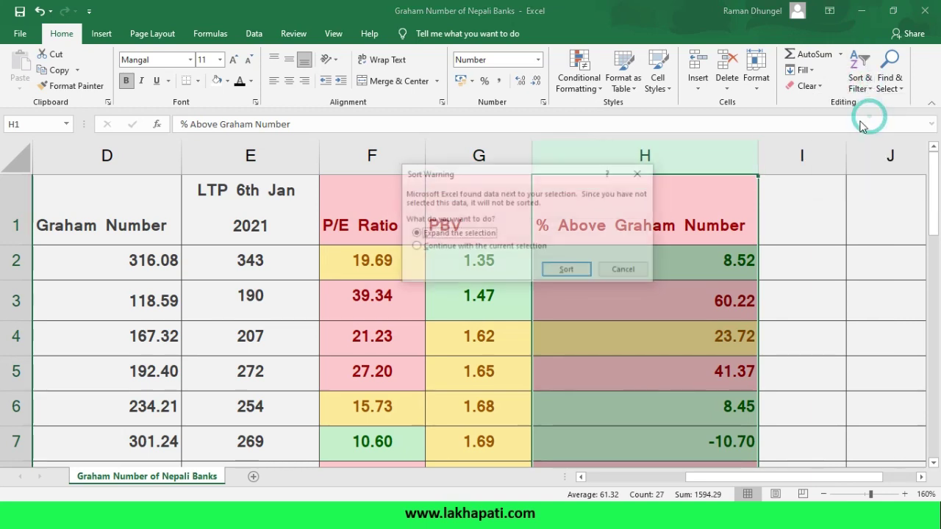
click(567, 269)
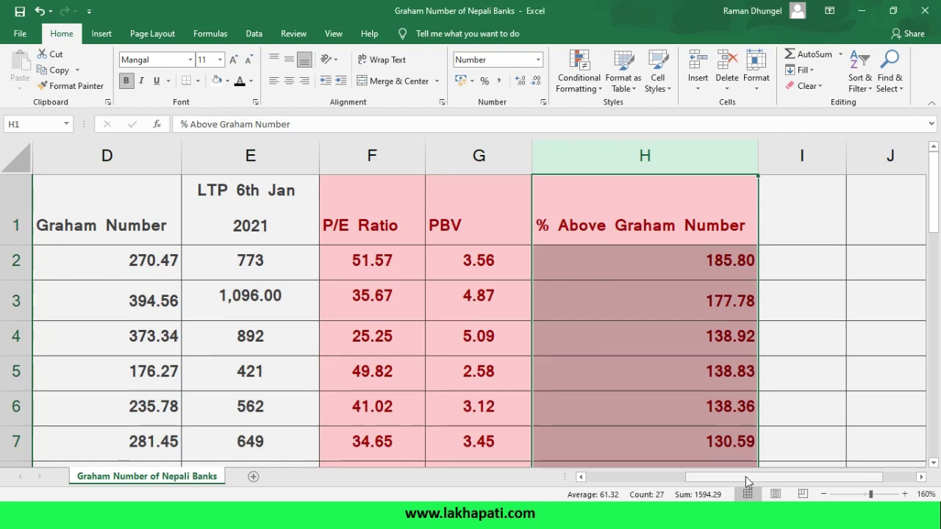
- Examine the sorted table at 100% zoom through to the last bank, including NBB's Graham Number formula and book value
drag(870, 494, 864, 494)
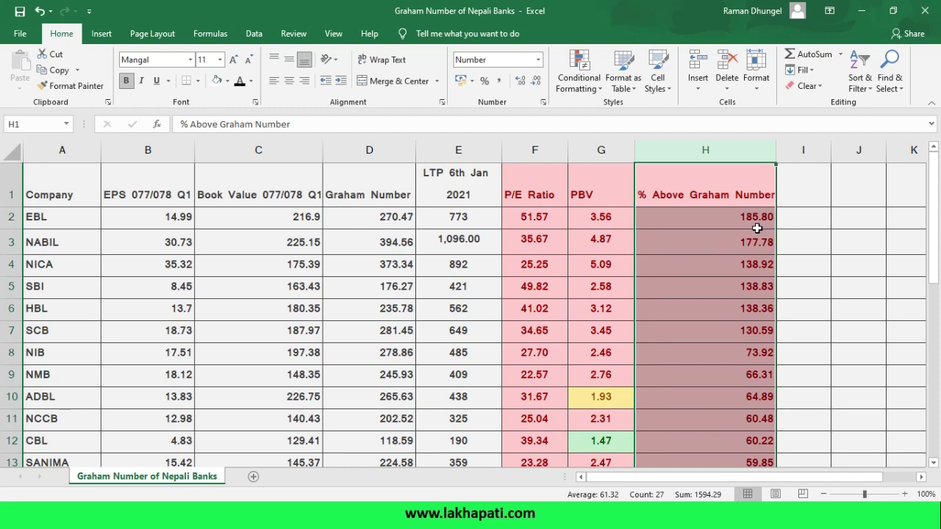
drag(934, 250, 939, 364)
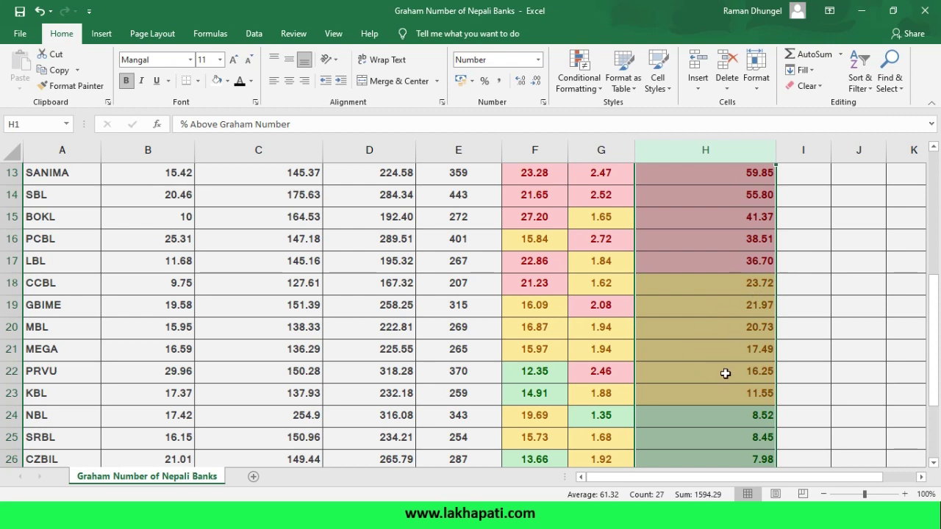
drag(937, 307, 939, 259)
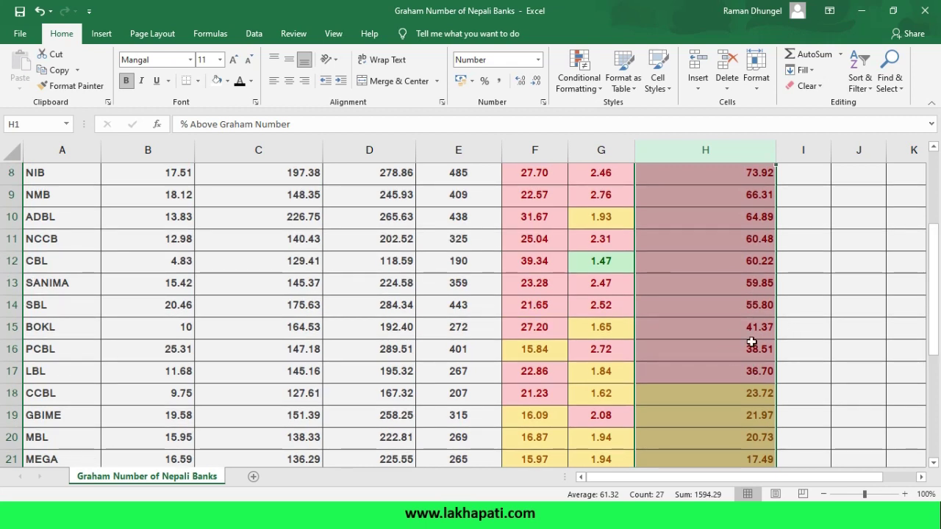
drag(938, 316, 933, 399)
drag(930, 309, 934, 354)
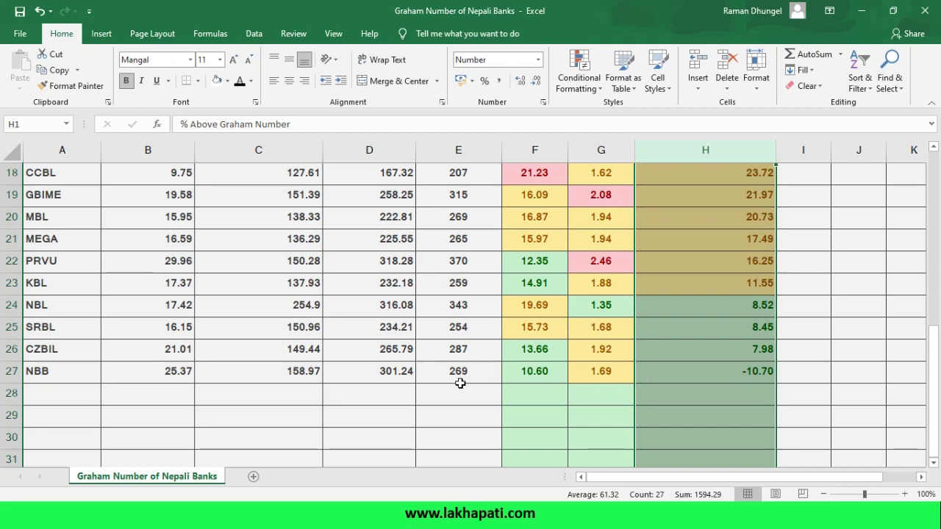
click(398, 373)
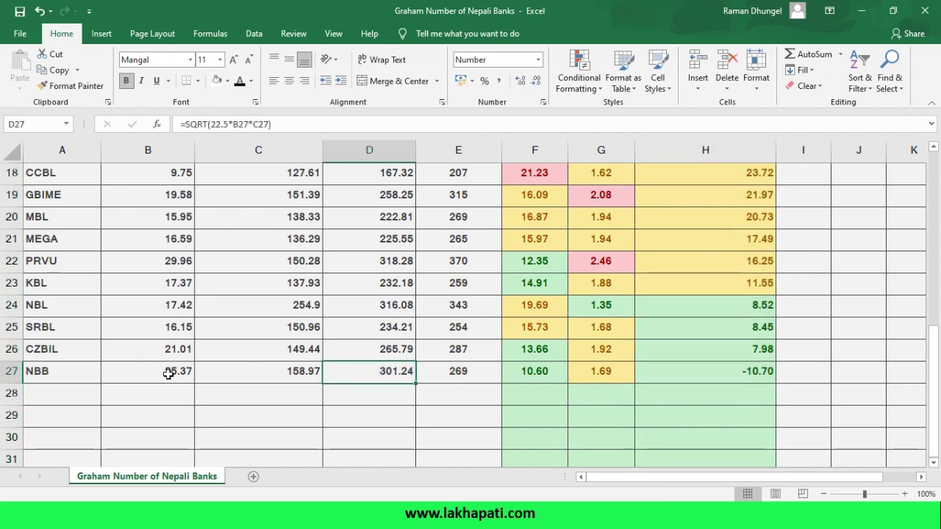
click(301, 380)
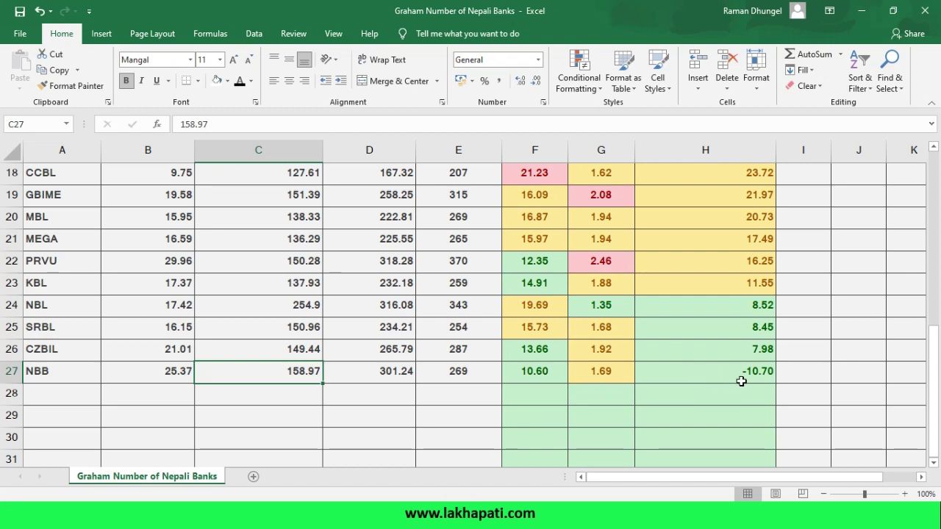
- Set EBL's EPS in cell B2 to 22
drag(938, 334, 937, 176)
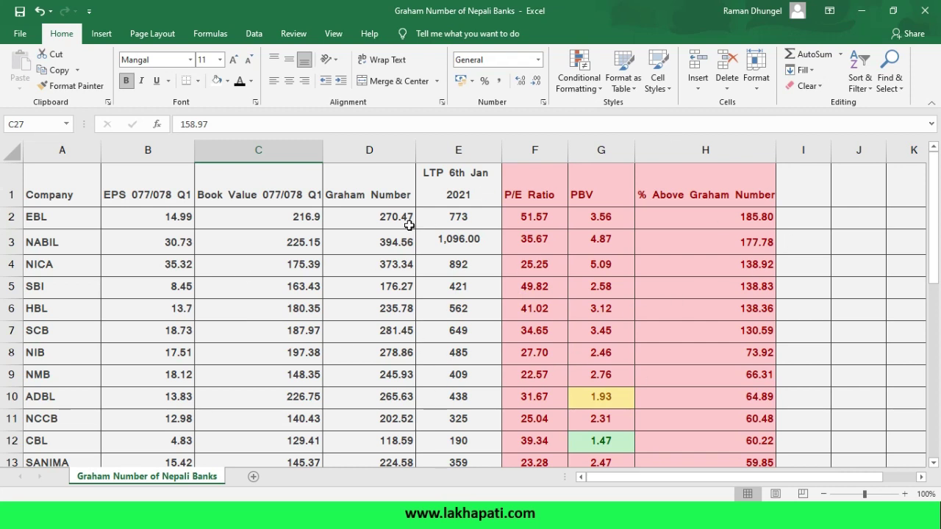
click(165, 212)
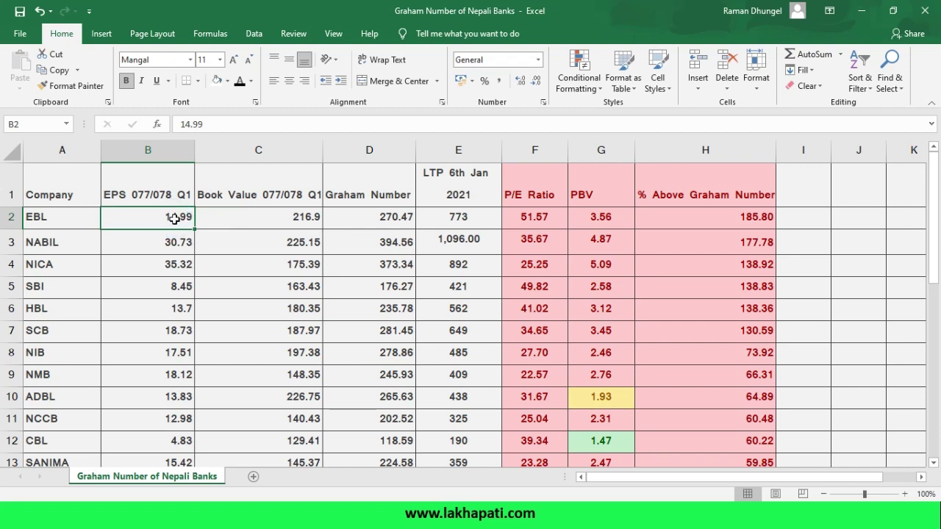
text(22)
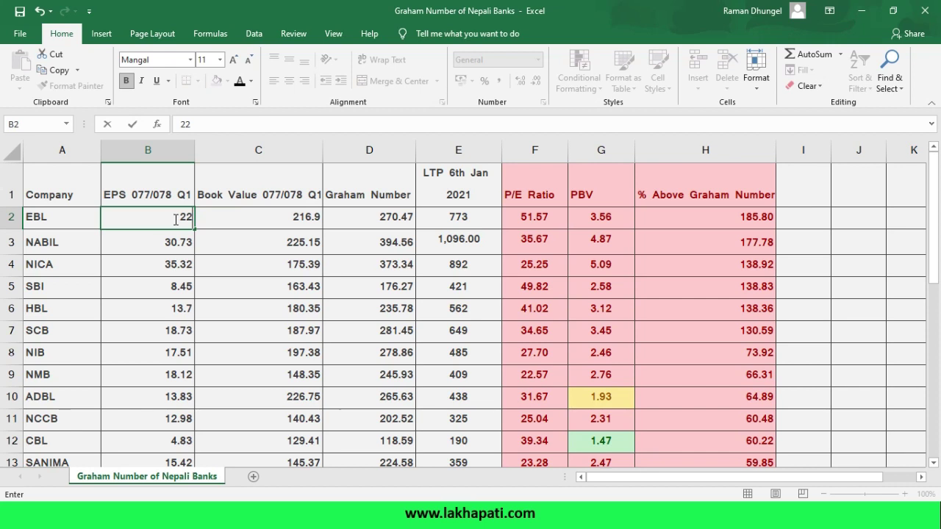
key(Return)
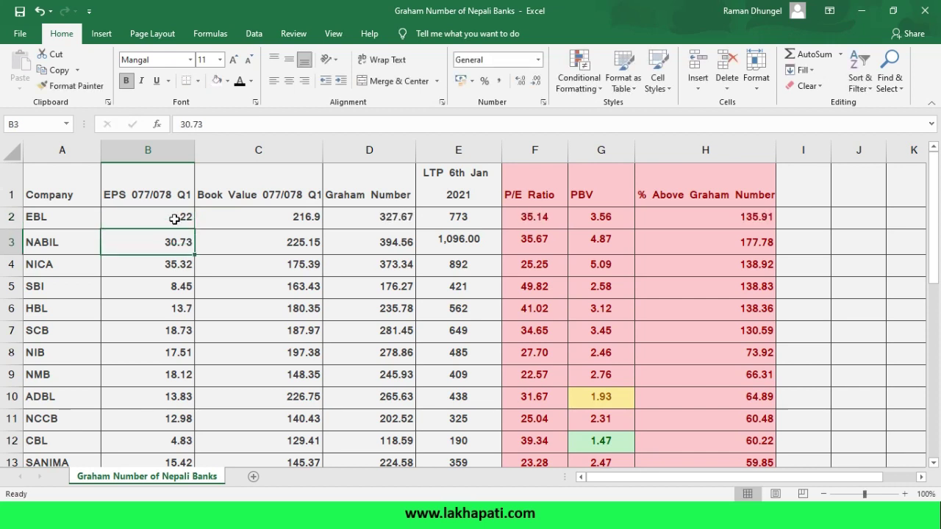
- Try re-entering EBL's EPS in cell B2 starting with 14., and undo the edits made to that cell
click(177, 219)
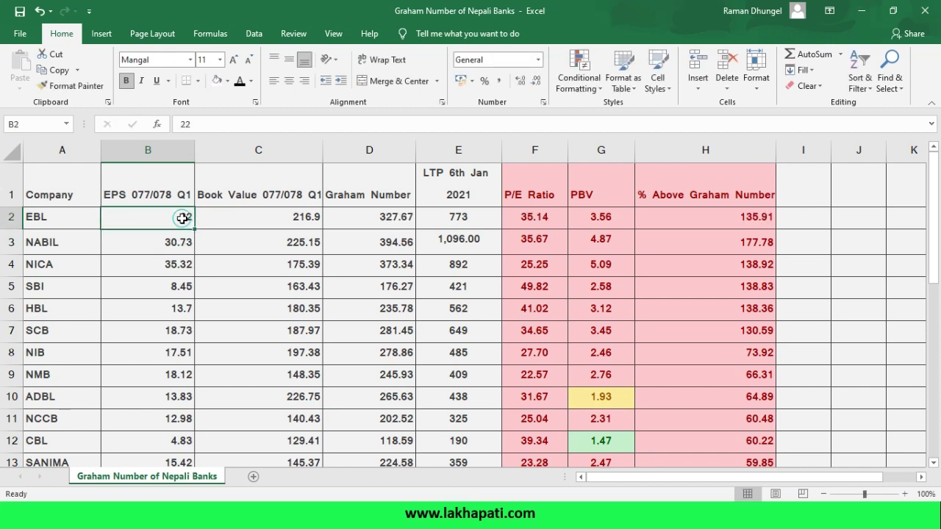
text(14.)
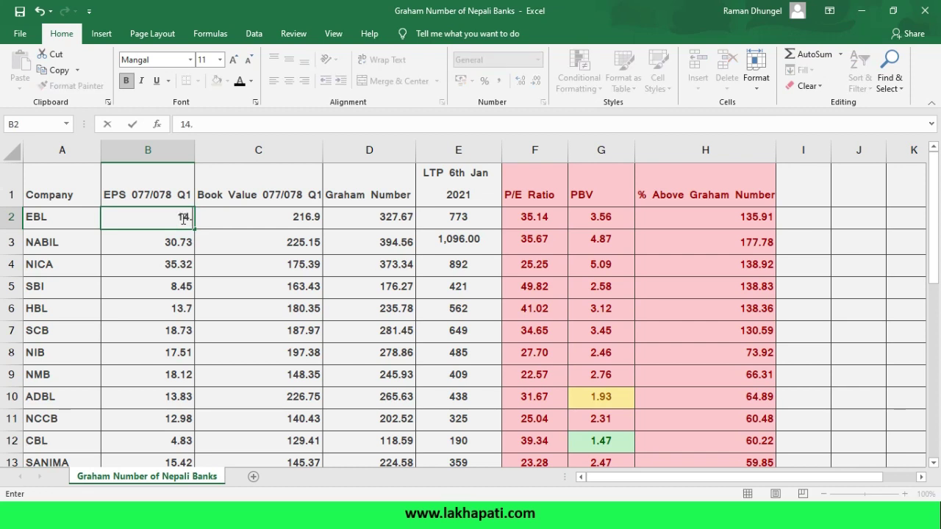
key(alt)
key(alt)
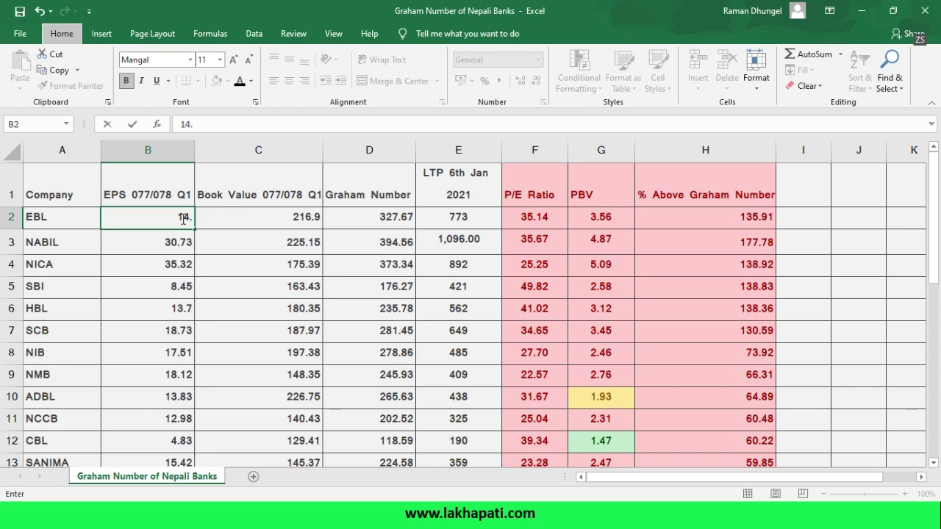
click(286, 217)
click(180, 217)
key(ctrl+z)
key(ctrl+z)
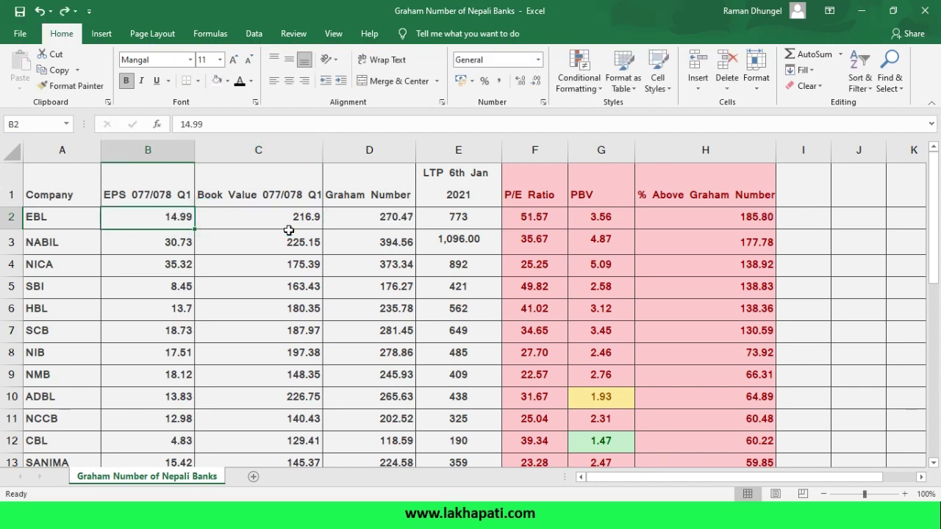
- Inspect EBL's book value and LTP in row 2 and CBL's LTP in row 12
click(243, 227)
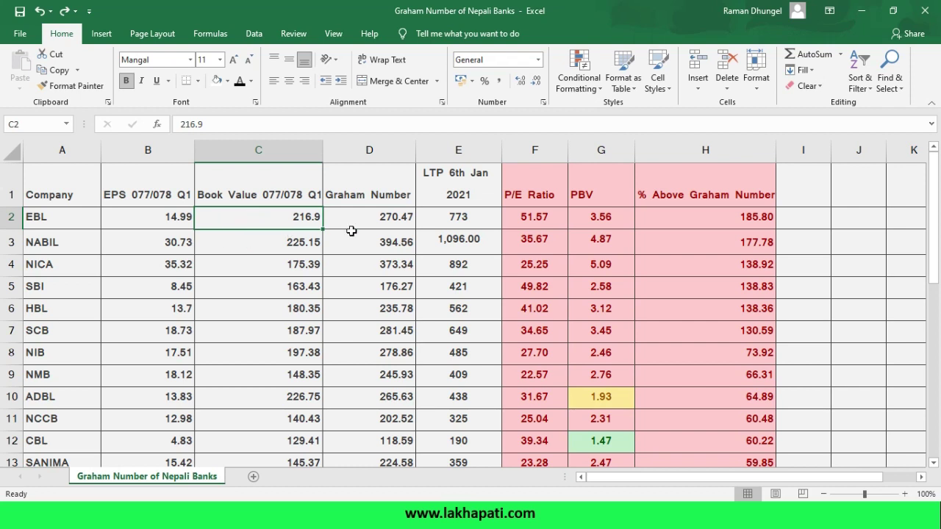
click(453, 217)
drag(936, 205, 936, 194)
drag(934, 242, 934, 312)
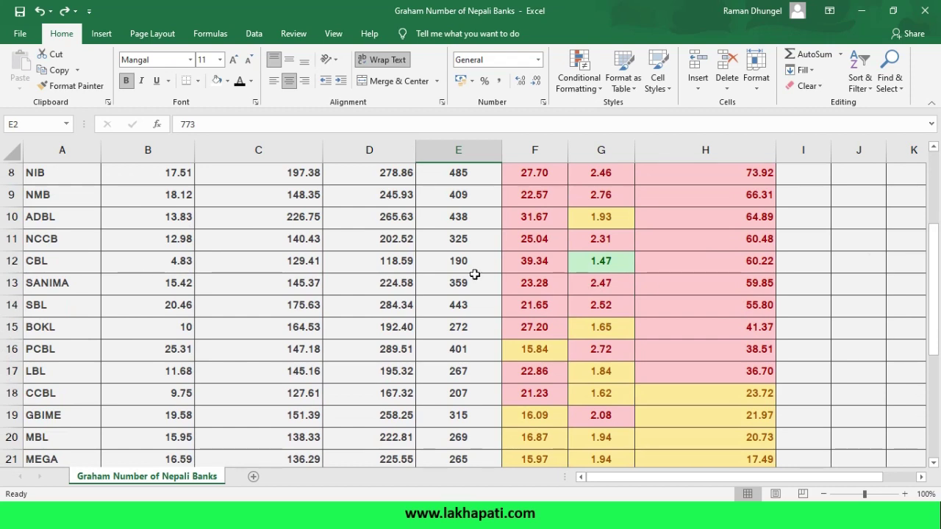
click(463, 261)
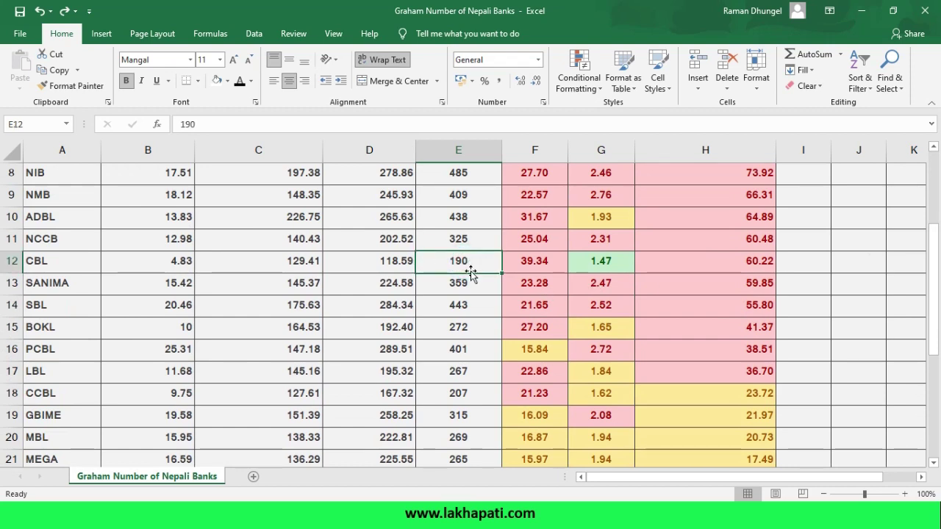
- Set CBL's LTP in cell E12 to 225
double_click(471, 273)
drag(927, 377, 939, 272)
click(465, 239)
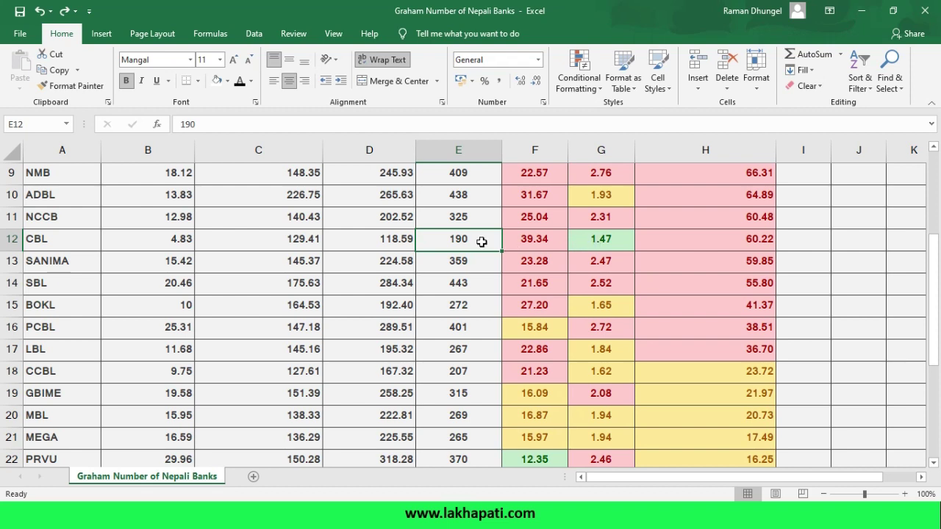
text(225)
key(Return)
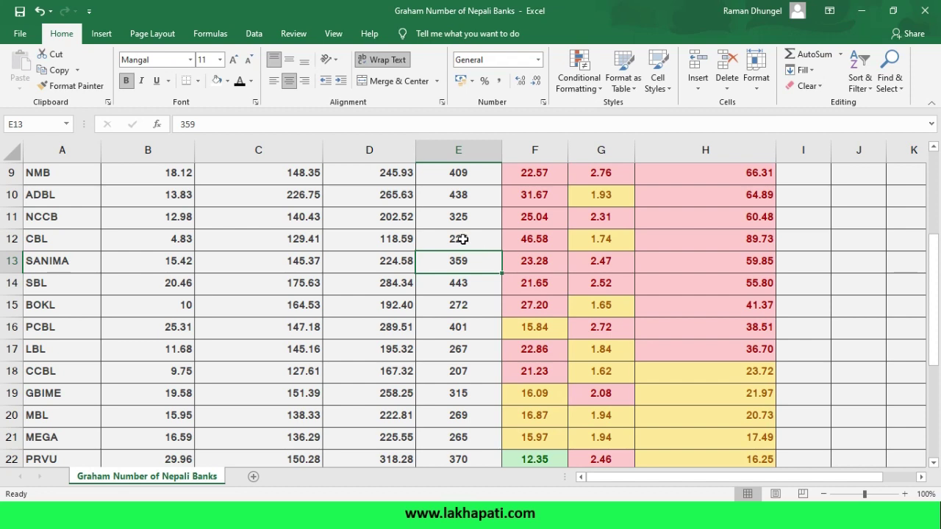
- Restore CBL's LTP in cell E12 to 190
click(468, 239)
text(190)
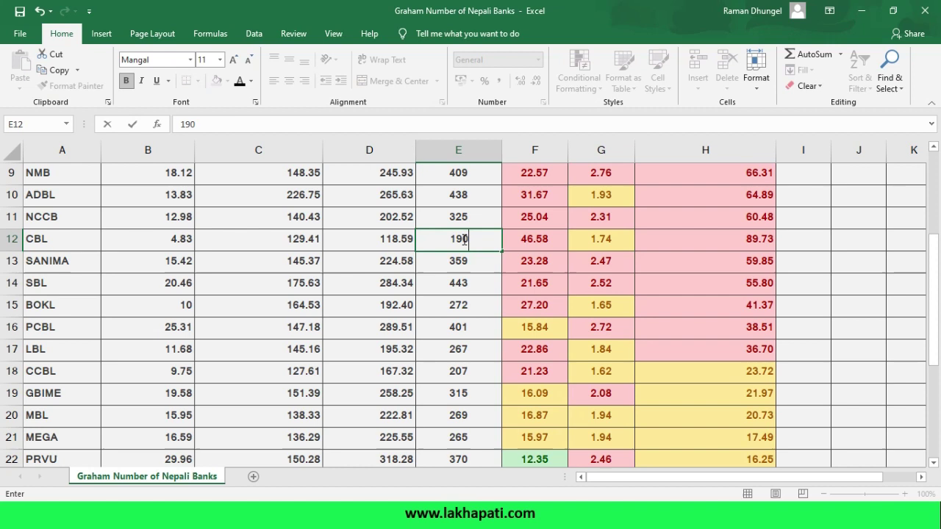
key(Return)
- Try an LTP of 580 for HBL in cell E6, and undo the change
drag(933, 330, 939, 230)
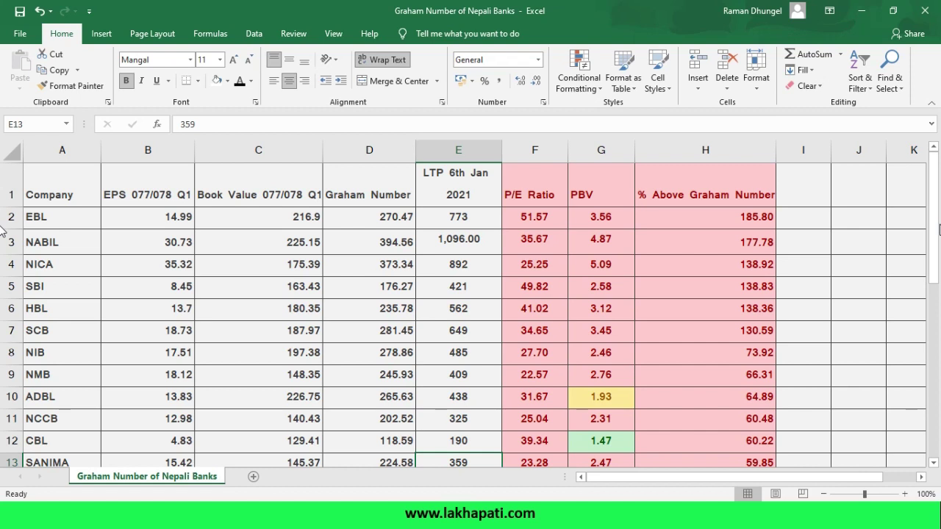
drag(938, 242, 939, 200)
click(461, 309)
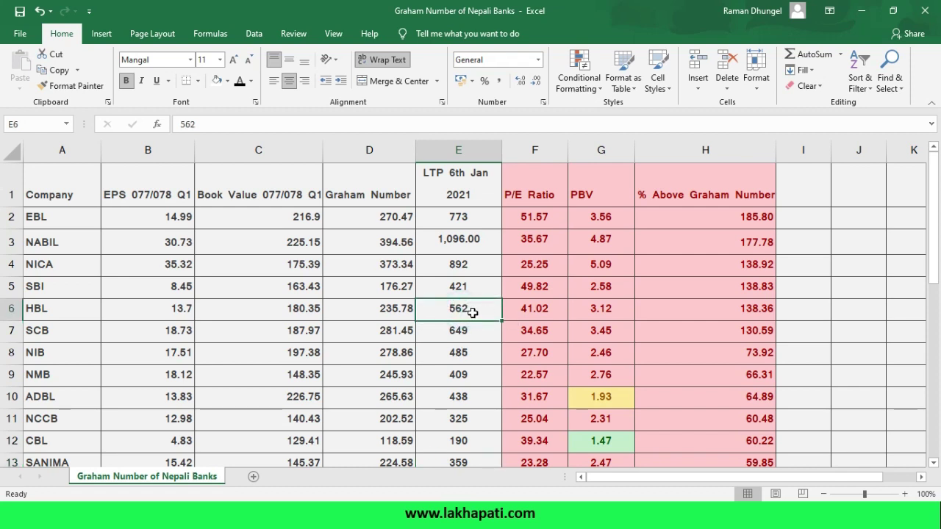
text(580)
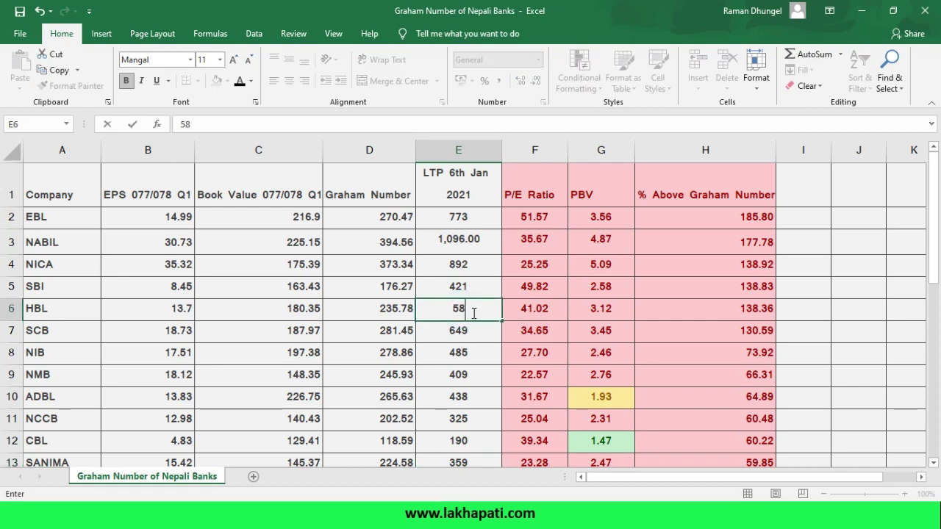
key(Return)
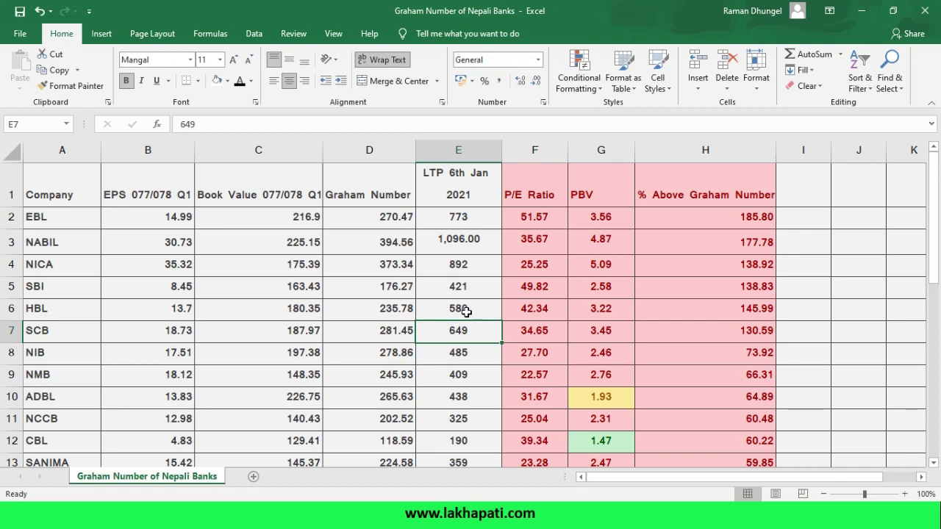
click(469, 312)
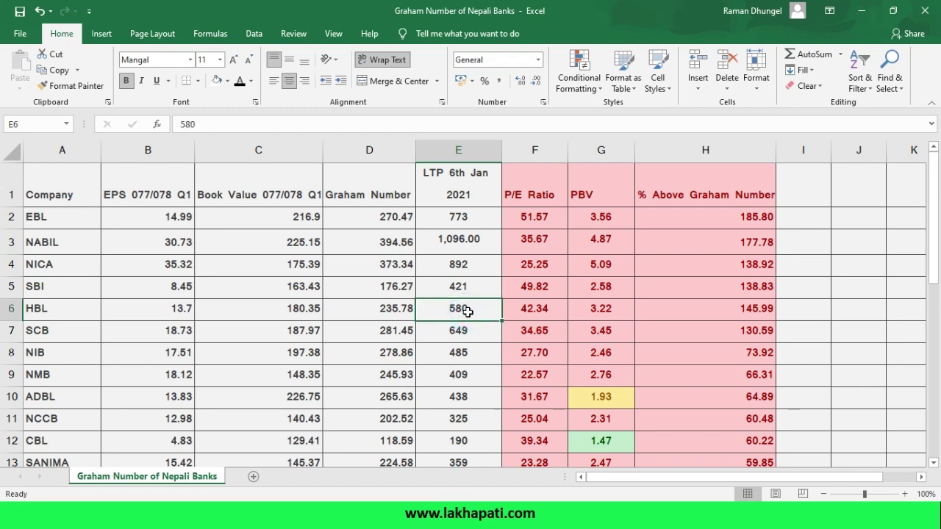
key(ctrl+z)
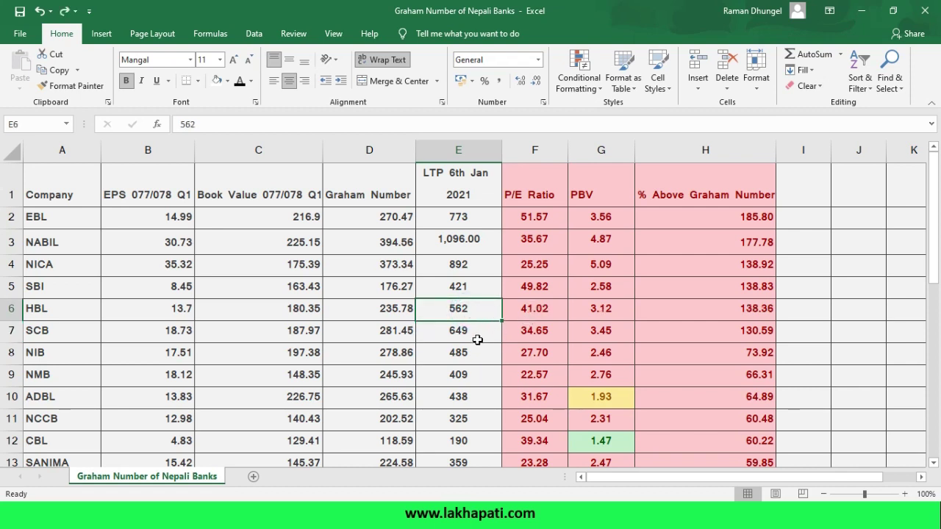
- Compare the banks at the start and end of the sorted table, including NBB's percentage above Graham Number formula in cell H27
click(478, 338)
drag(936, 254, 934, 436)
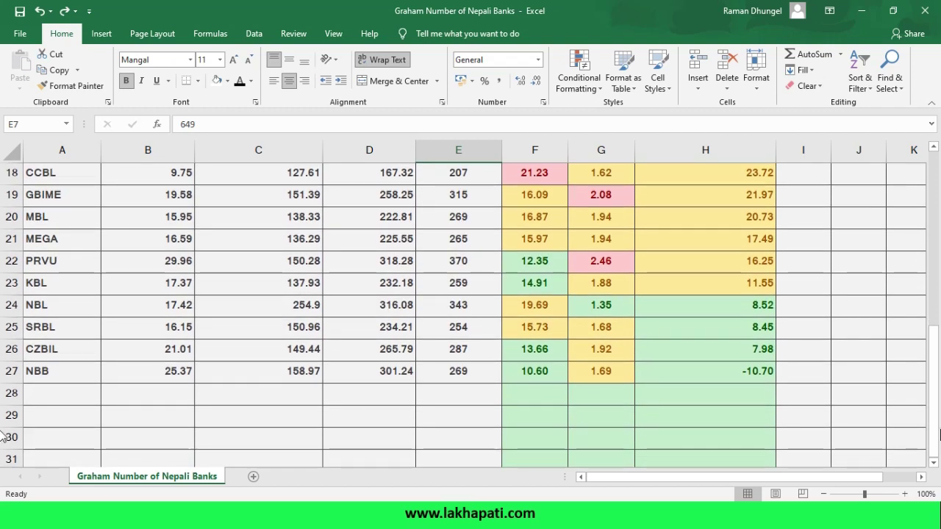
drag(935, 346, 935, 161)
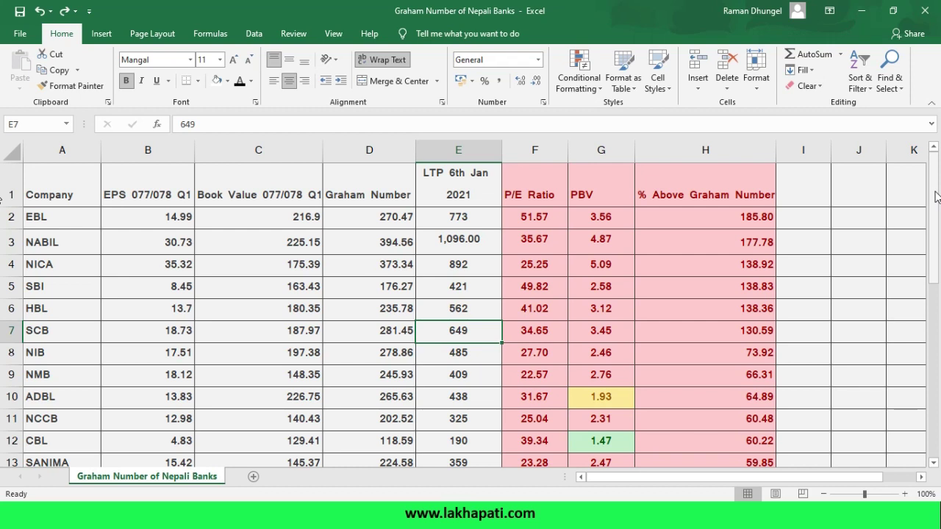
drag(935, 197, 926, 367)
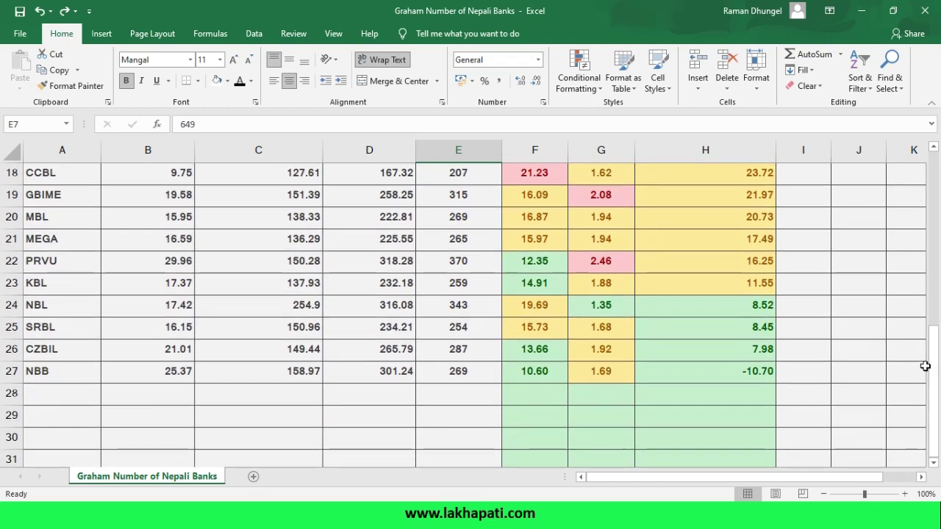
click(660, 375)
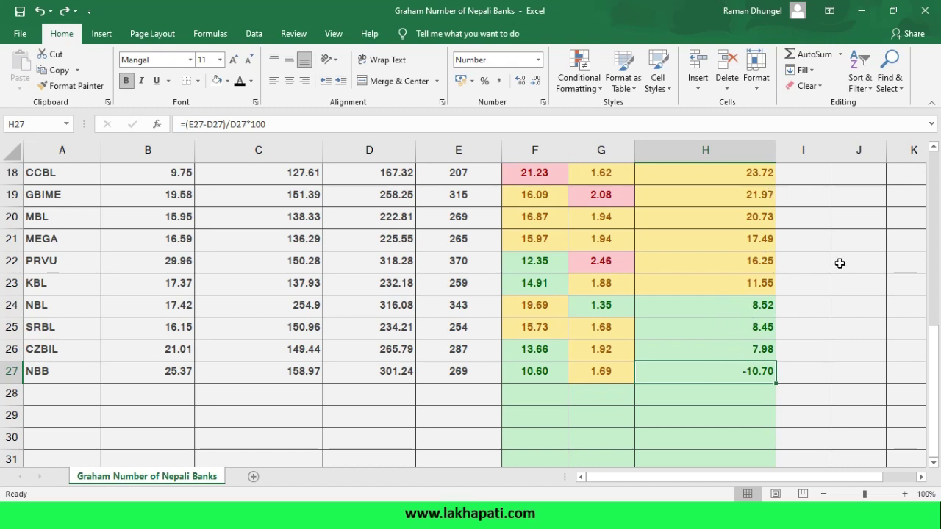
drag(935, 397, 940, 190)
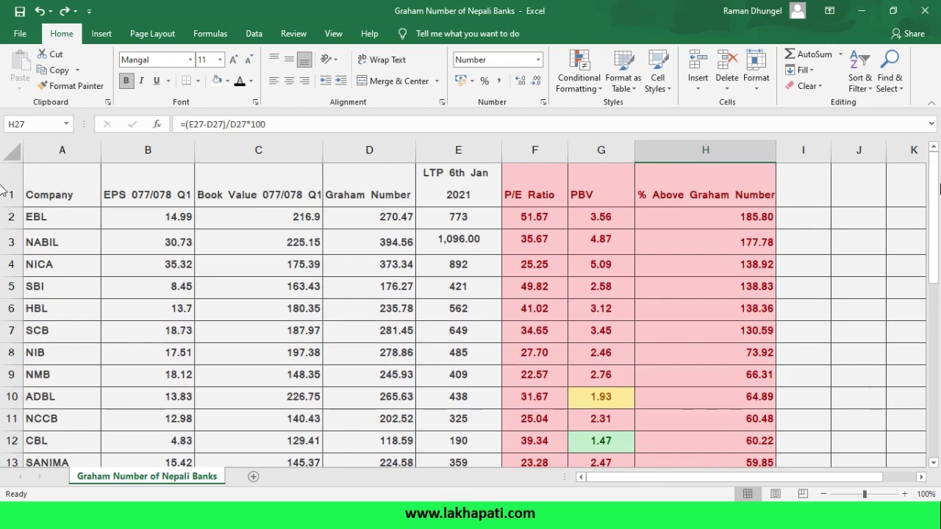